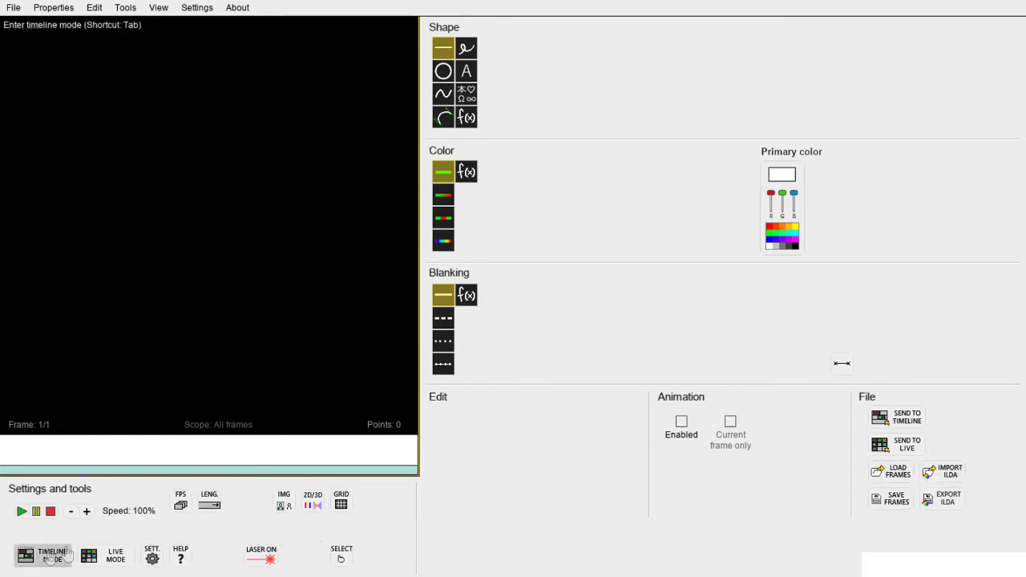
# Step: Look through the workspace modes, visiting the timeline and live performance views
pyautogui.click(159, 8)
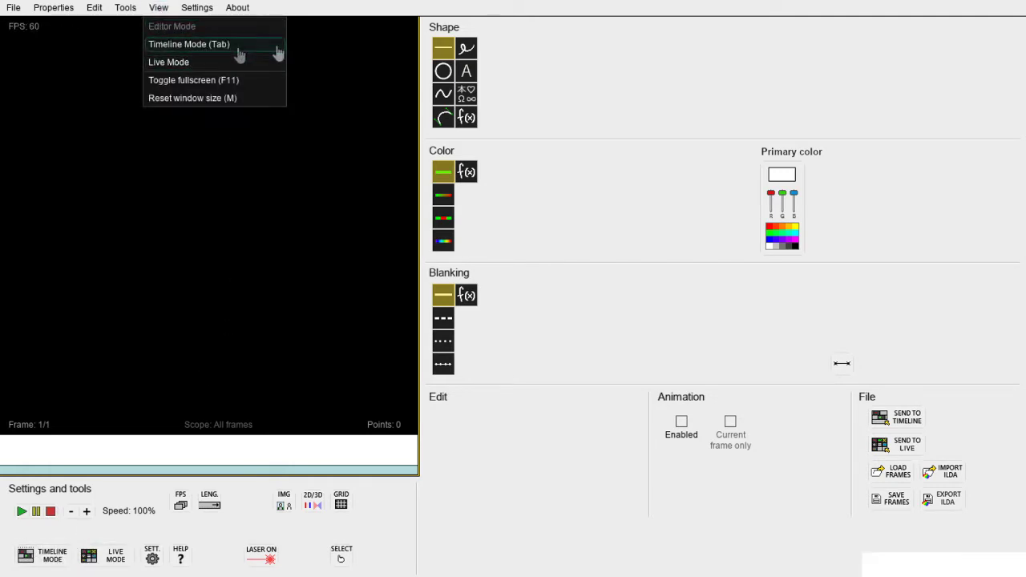
pyautogui.click(578, 77)
pyautogui.press('Tab')
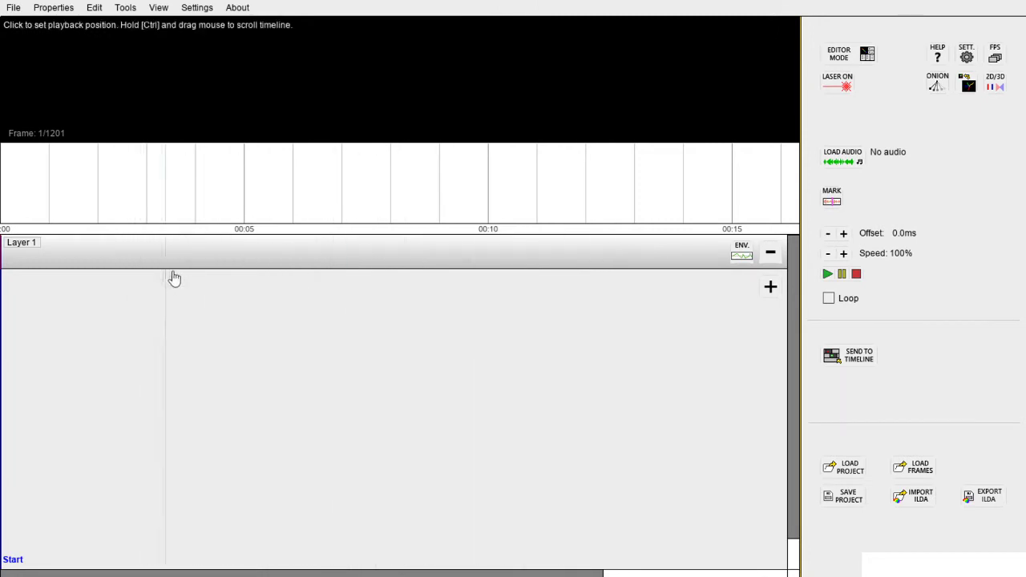
pyautogui.click(862, 61)
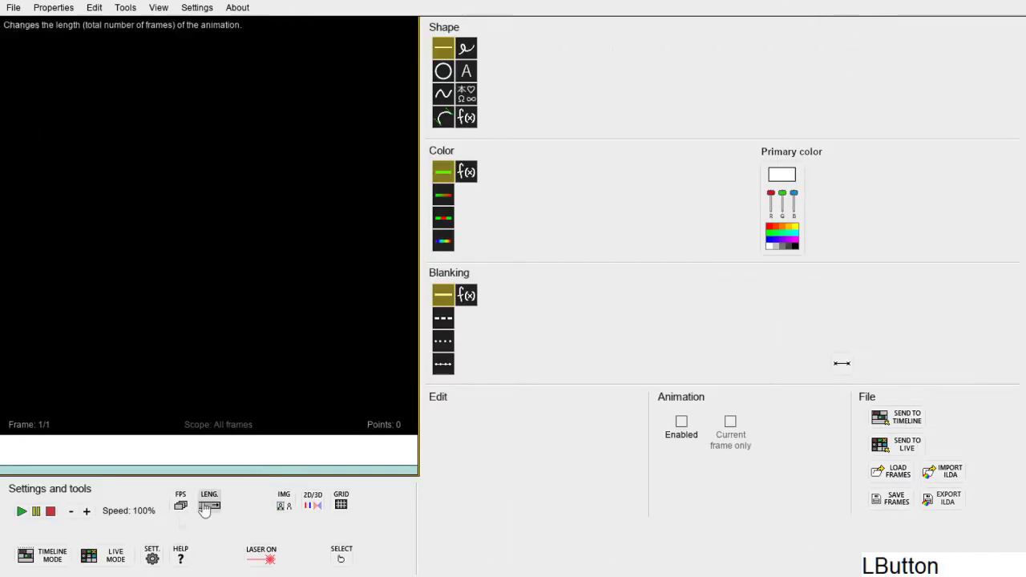
pyautogui.click(99, 557)
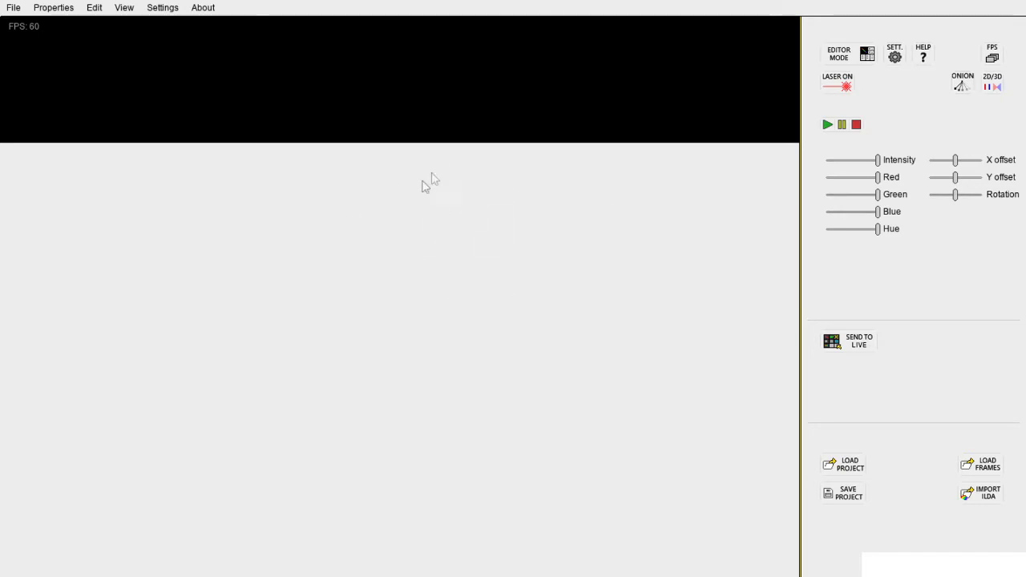
# Step: Back in the frame editor, choose the Circle tool with red as the drawing colour
pyautogui.click(866, 55)
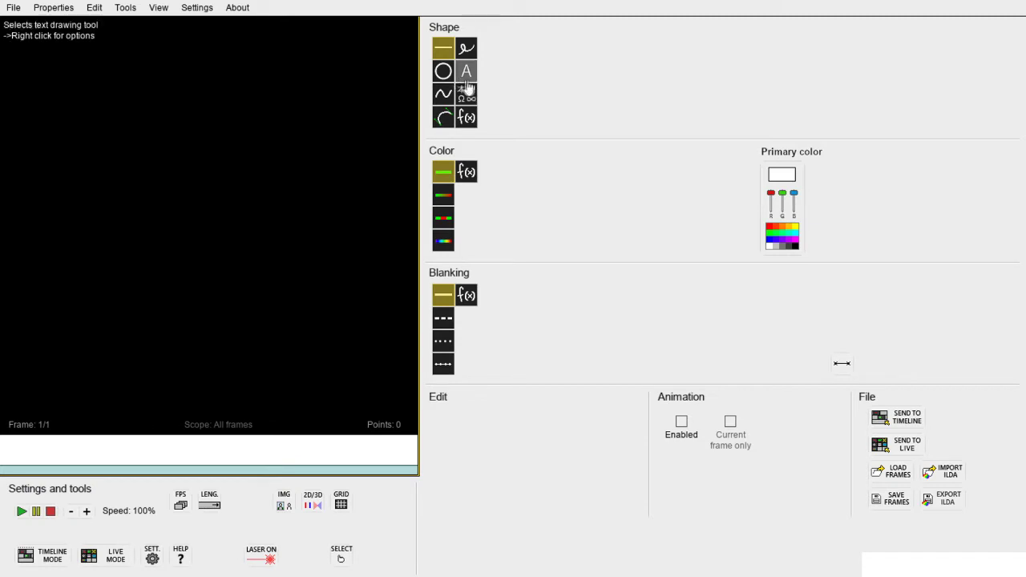
pyautogui.click(442, 71)
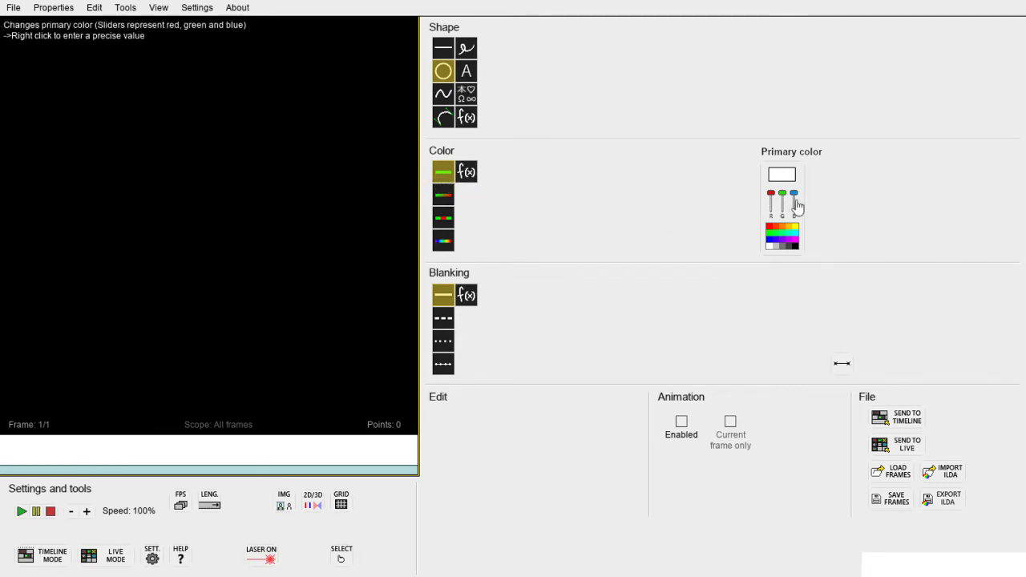
pyautogui.click(770, 230)
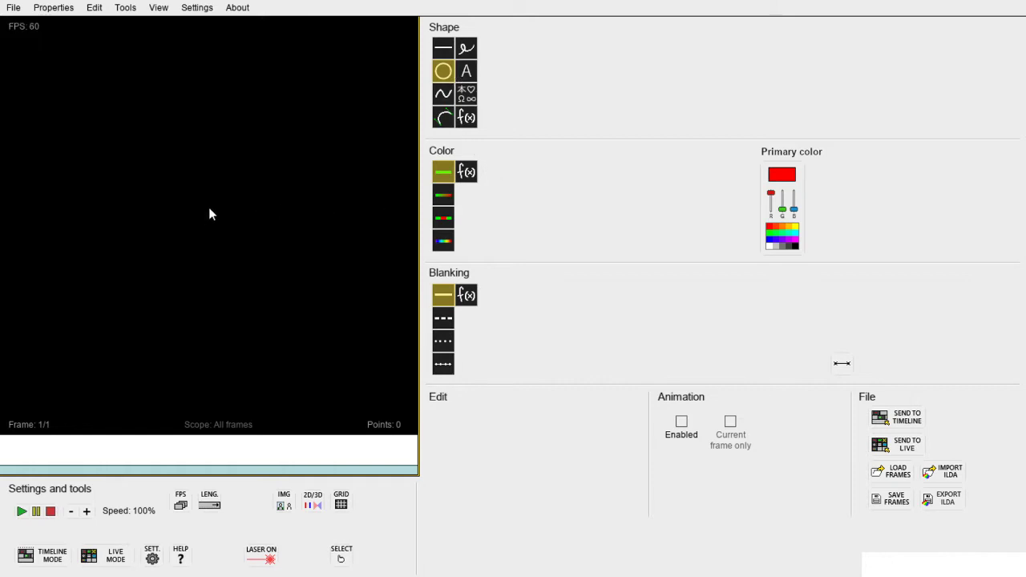
# Step: Draw a large red circle centred on the canvas (577 points) and select it
pyautogui.moveTo(189, 235); pyautogui.dragTo(348, 203)
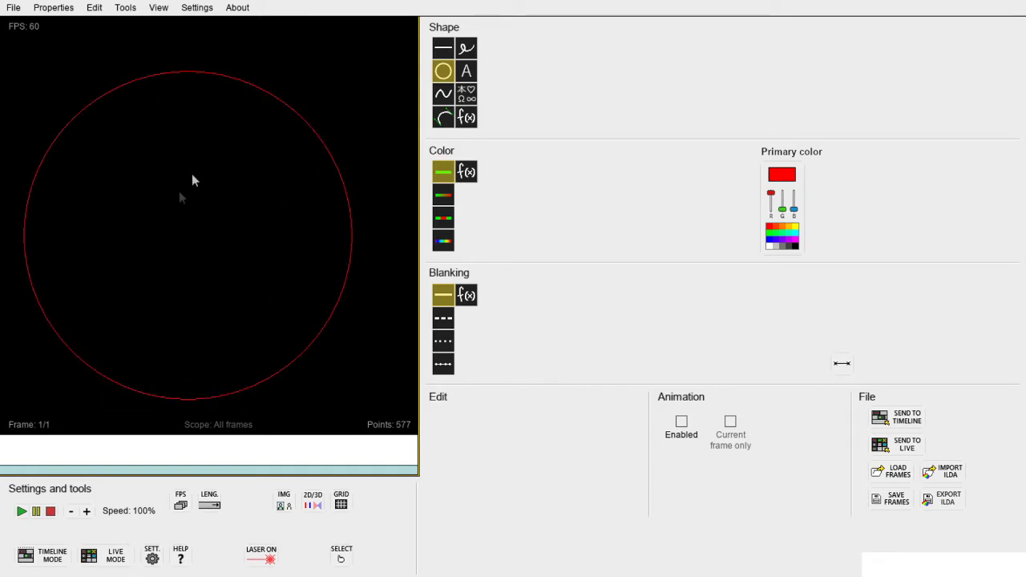
pyautogui.press('ctrl')
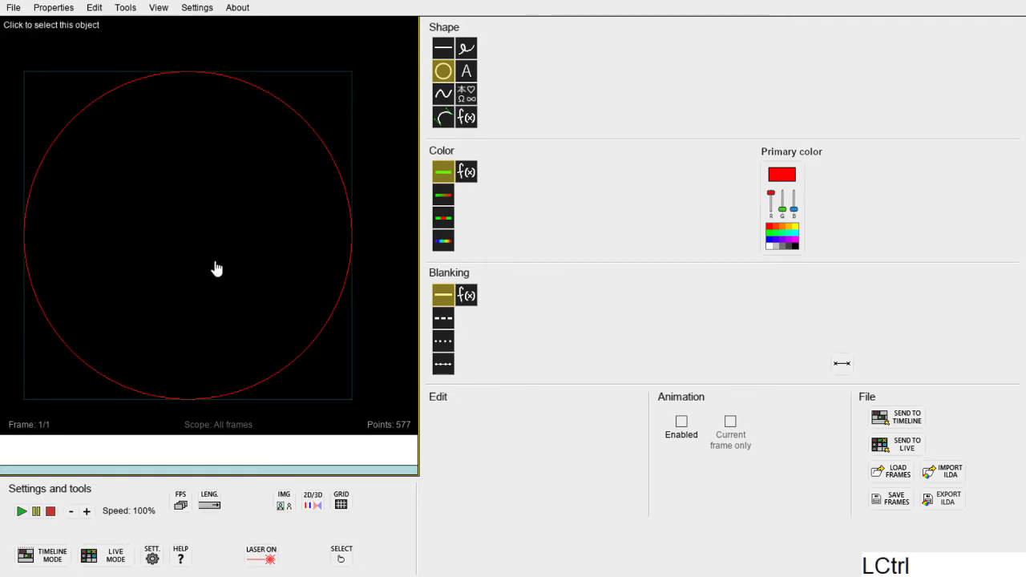
pyautogui.keyDown('ctrl'); pyautogui.click(217, 250); pyautogui.keyUp('ctrl')
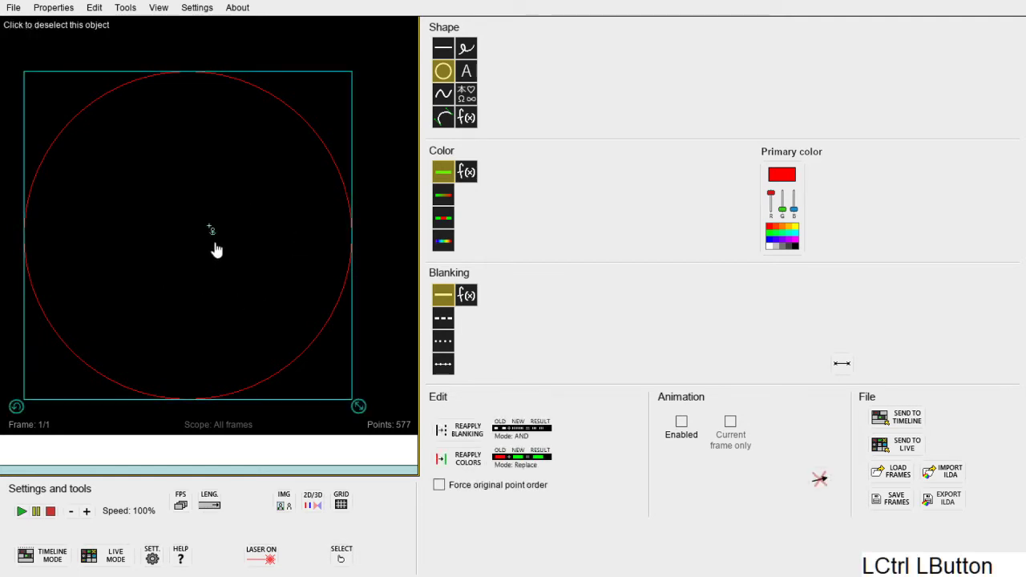
pyautogui.click(343, 559)
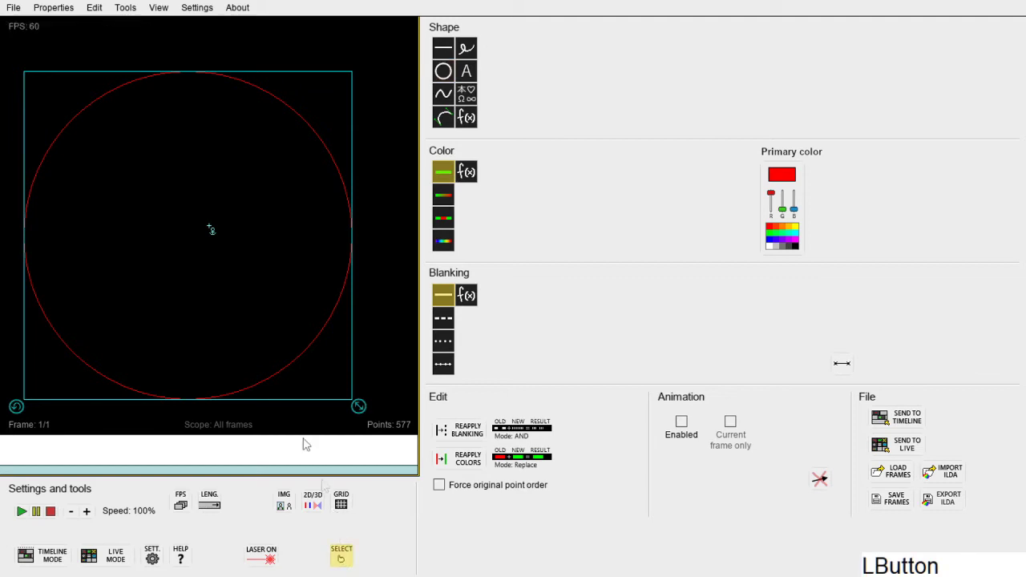
pyautogui.click(252, 321)
pyautogui.click(343, 561)
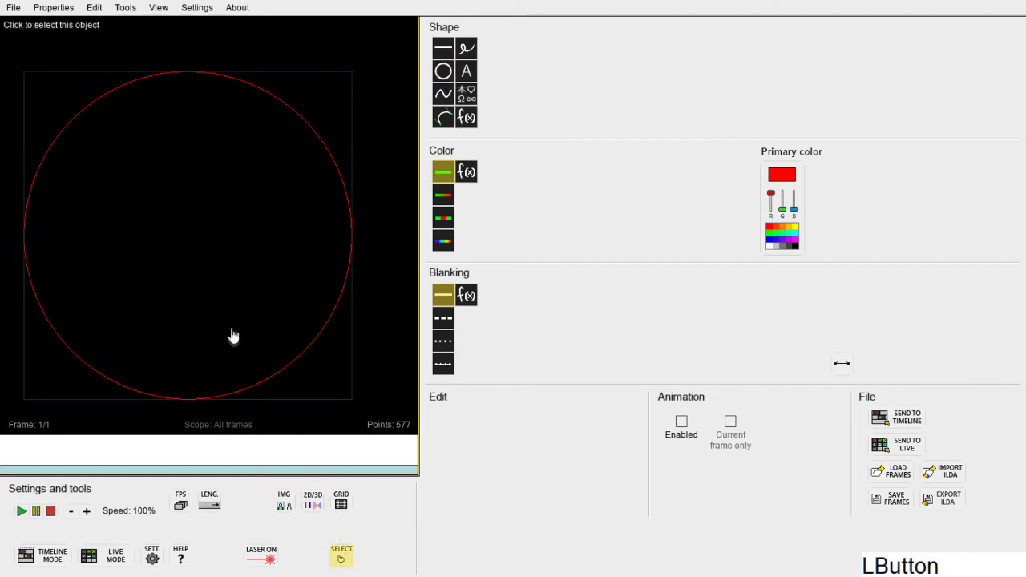
pyautogui.click(231, 337)
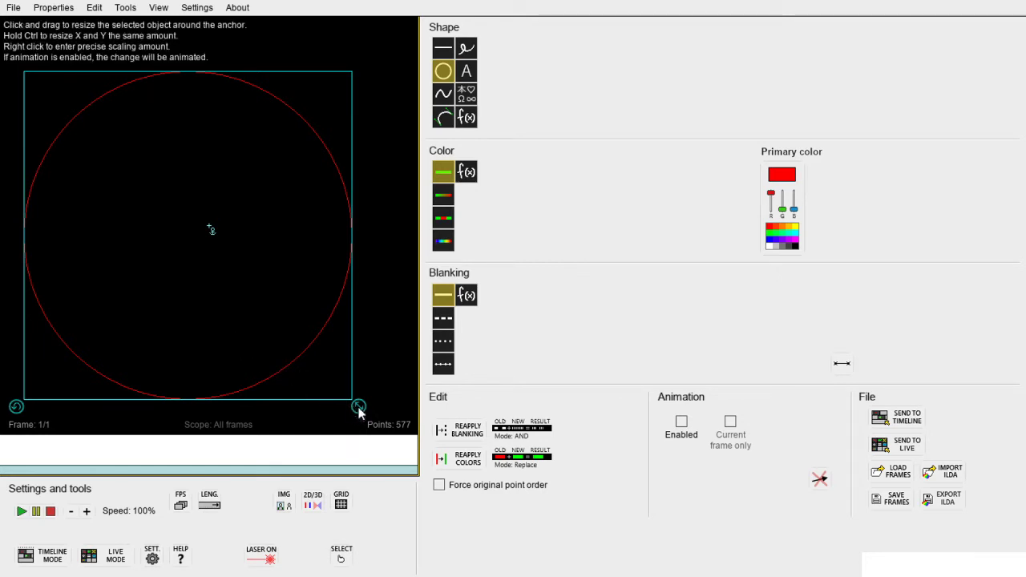
# Step: Enable animation and scale the circle inward so it shrinks toward its centre over 32 frames
pyautogui.moveTo(359, 411); pyautogui.dragTo(209, 265)
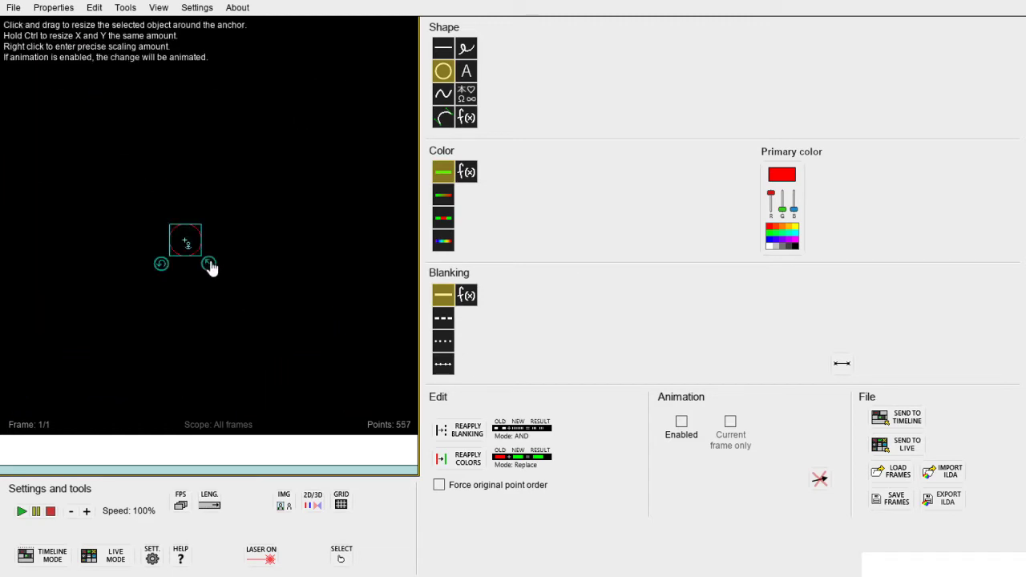
pyautogui.click(681, 425)
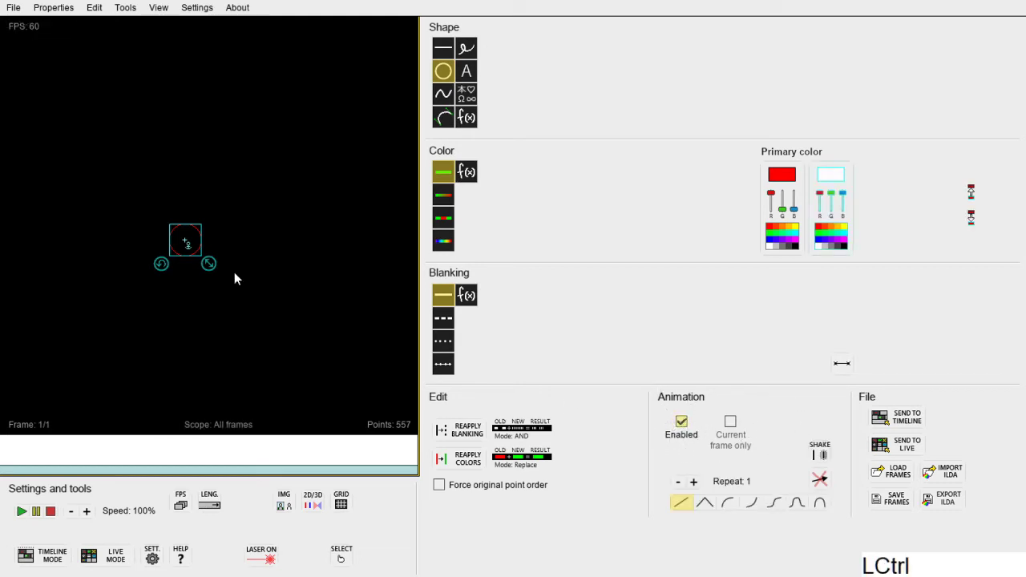
pyautogui.hotkey('ctrl', 'z')
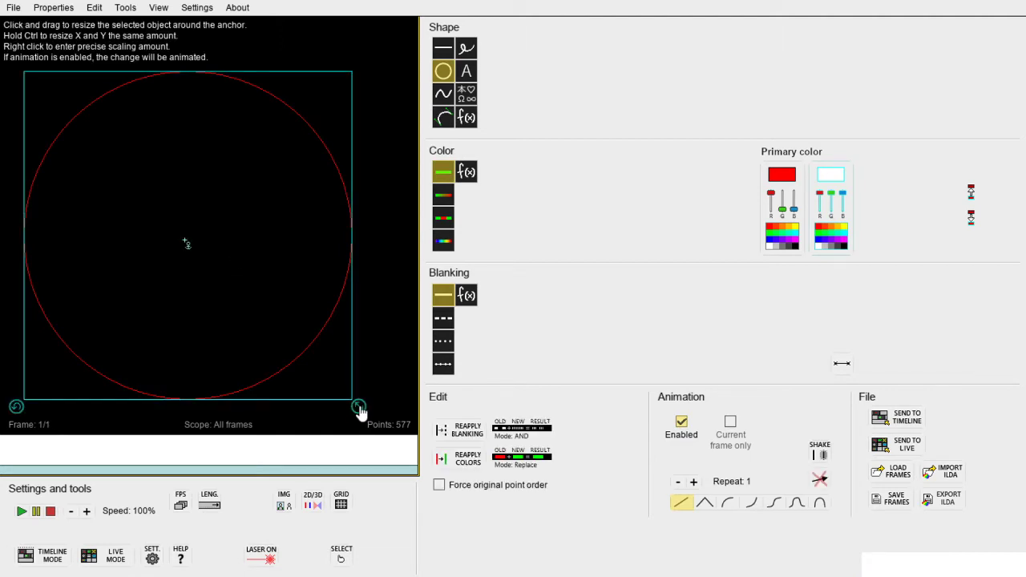
pyautogui.moveTo(360, 411); pyautogui.dragTo(215, 268)
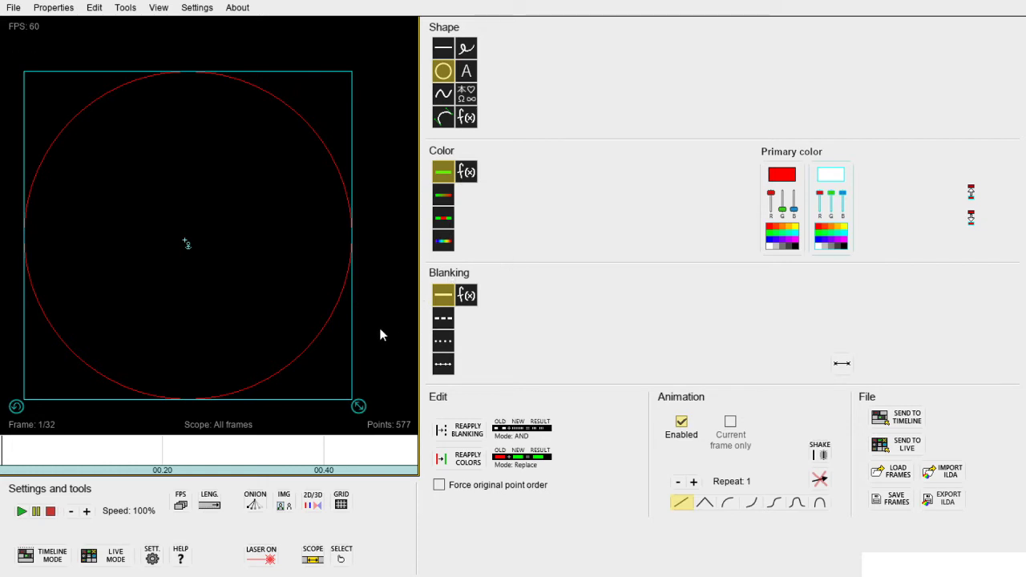
# Step: Play the shrinking-circle animation, pause it at frame 23, and deselect the circle
pyautogui.press('space')
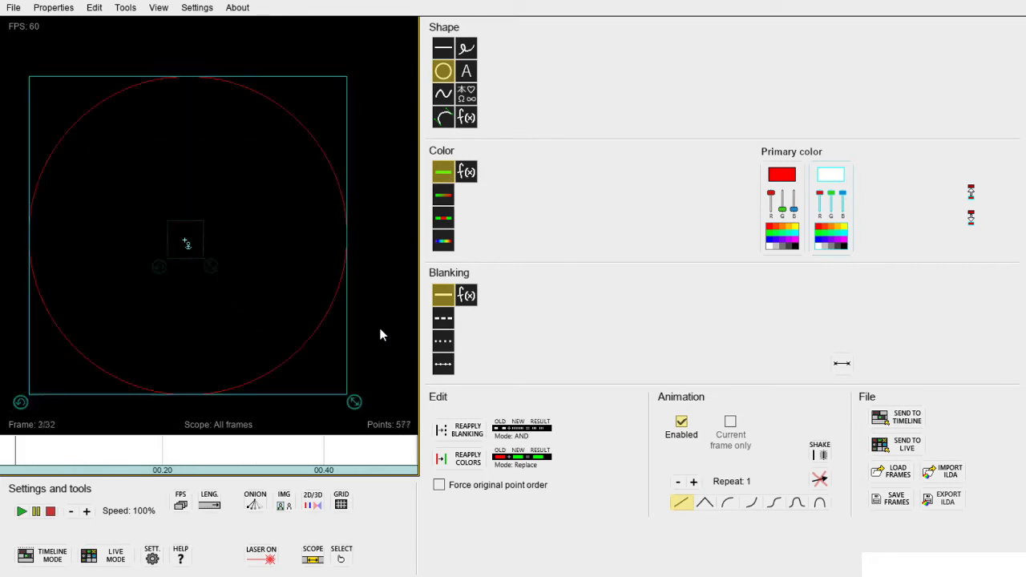
pyautogui.press('space')
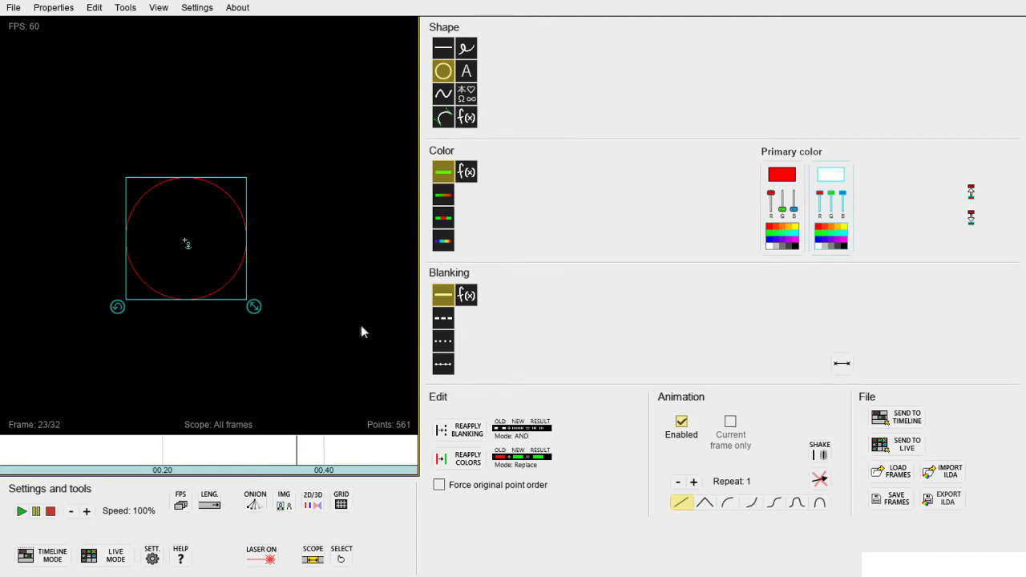
pyautogui.press('ctrl')
pyautogui.keyDown('ctrl'); pyautogui.click(360, 332); pyautogui.keyUp('ctrl')
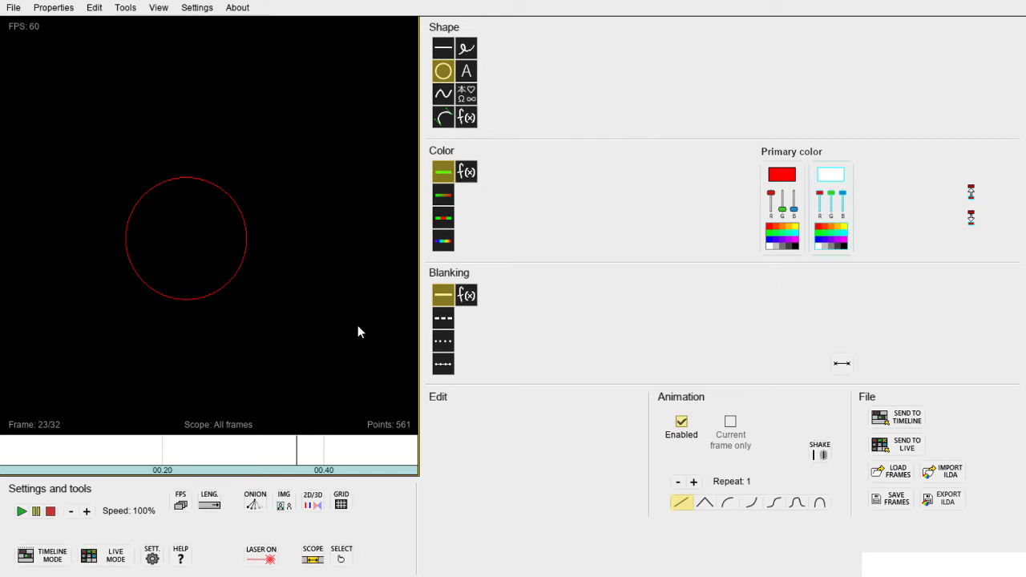
pyautogui.keyDown('ctrl'); pyautogui.click(184, 259); pyautogui.keyUp('ctrl')
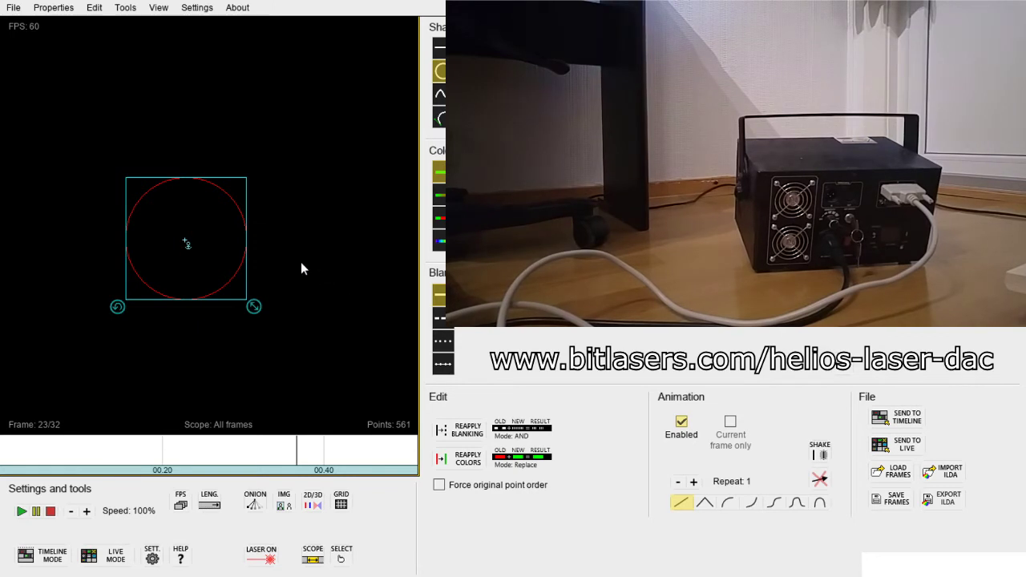
pyautogui.press('ctrl')
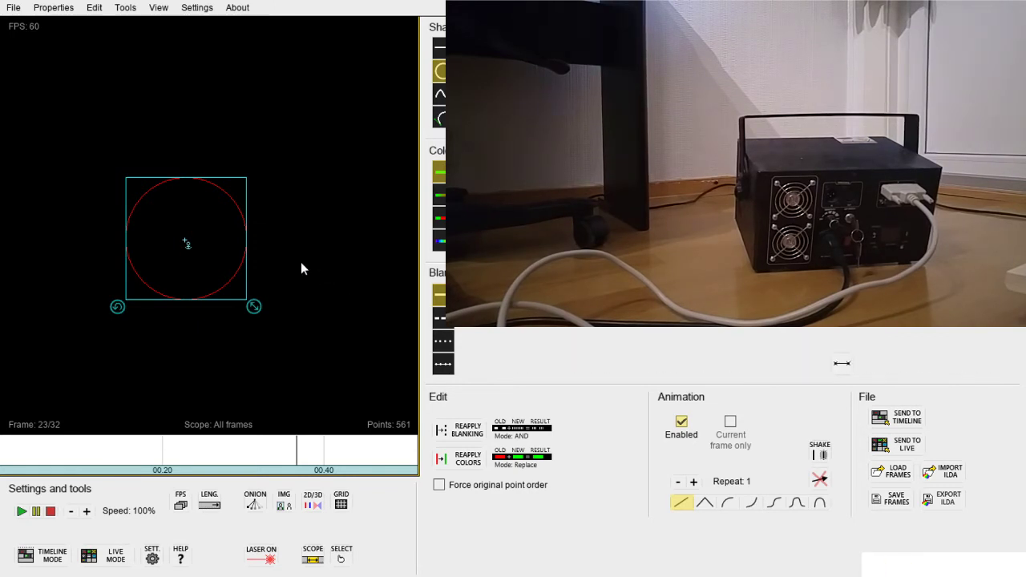
pyautogui.keyDown('ctrl'); pyautogui.click(302, 263); pyautogui.keyUp('ctrl')
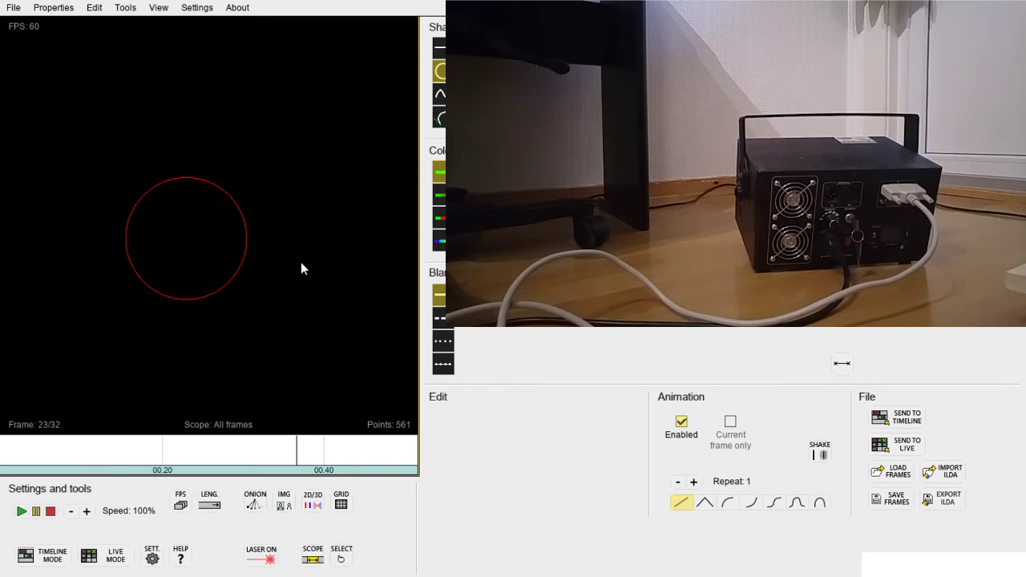
# Step: Jump to frame 21 and search the settings for a connected laser projector
pyautogui.click(269, 450)
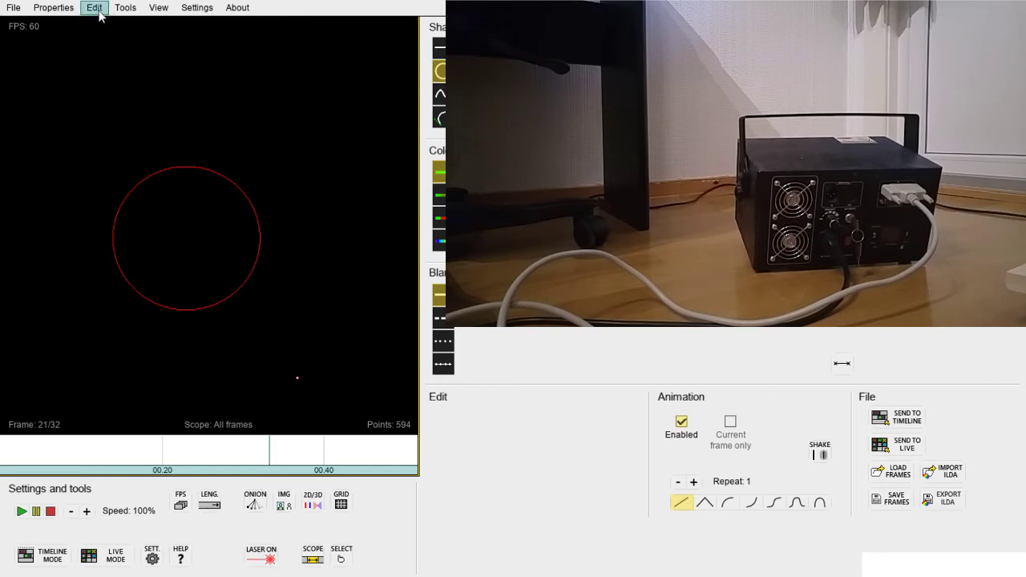
pyautogui.click(151, 558)
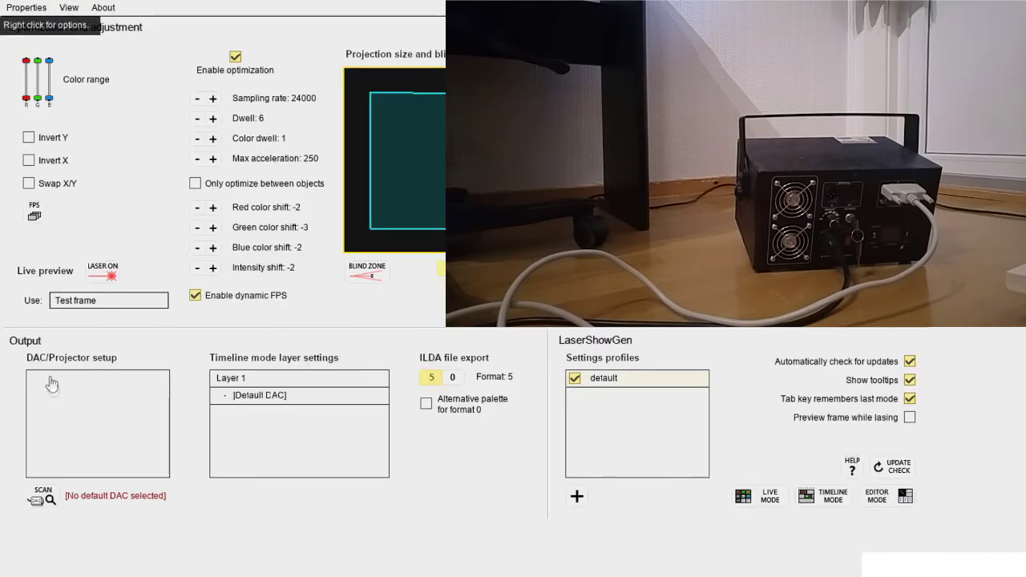
pyautogui.click(44, 500)
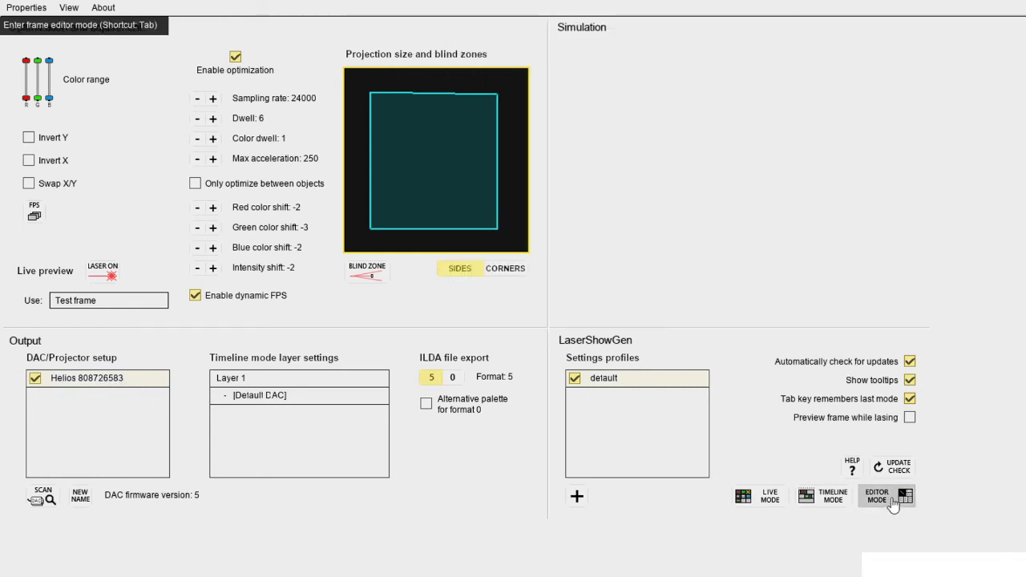
pyautogui.click(894, 500)
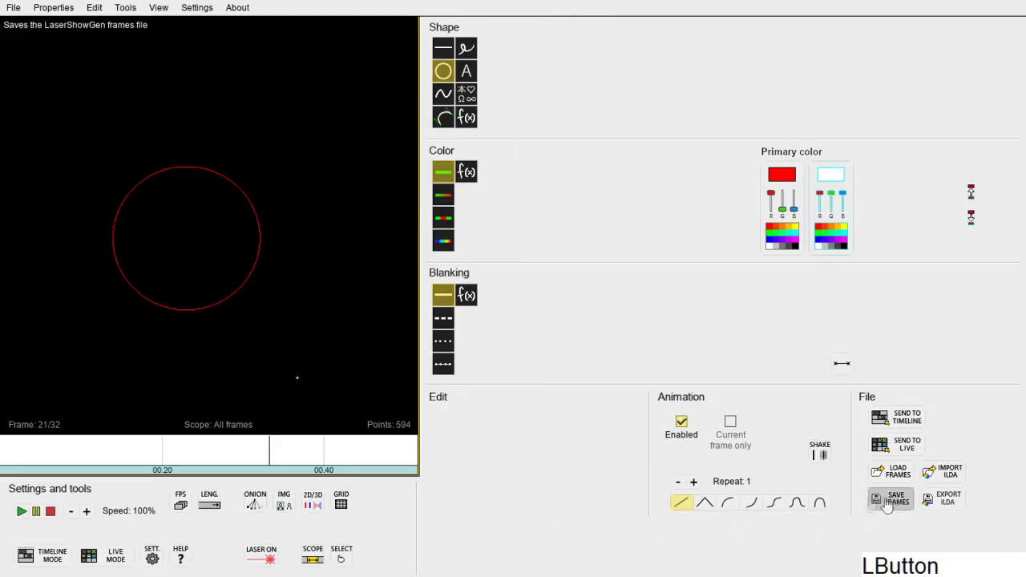
# Step: Send the circle animation to the laser, play it twice, then switch laser output off
pyautogui.click(266, 558)
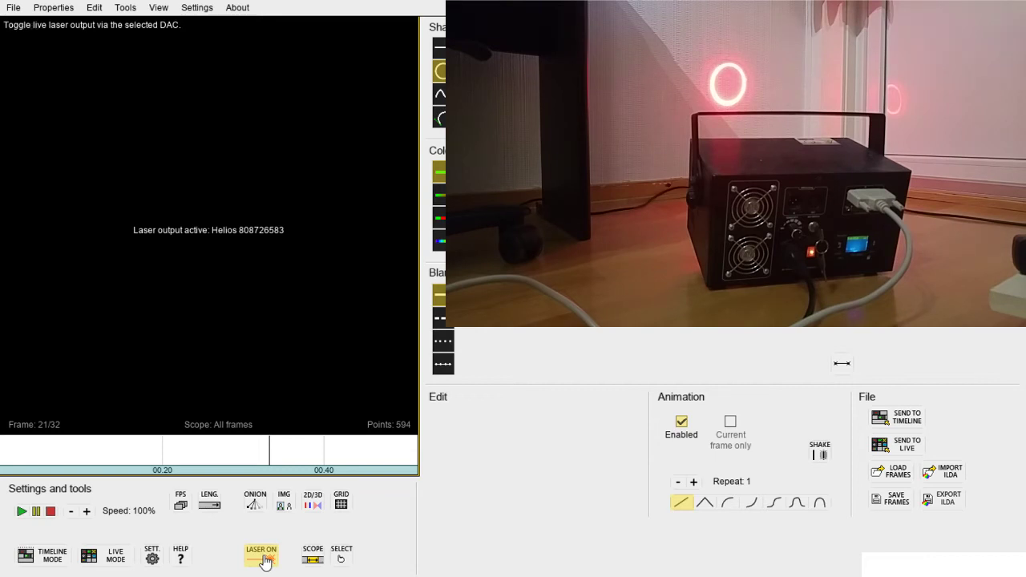
pyautogui.press('space')
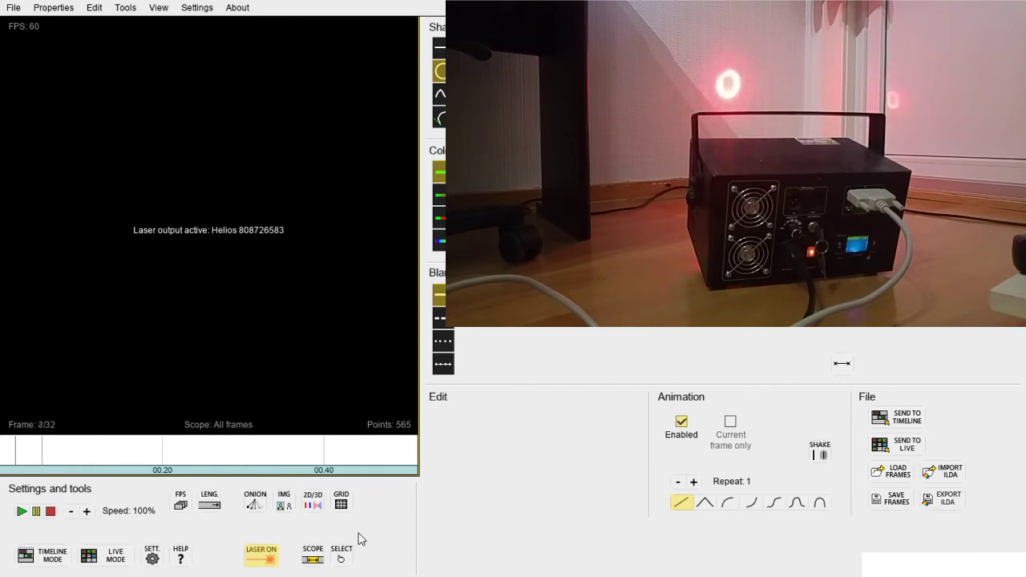
pyautogui.press('space')
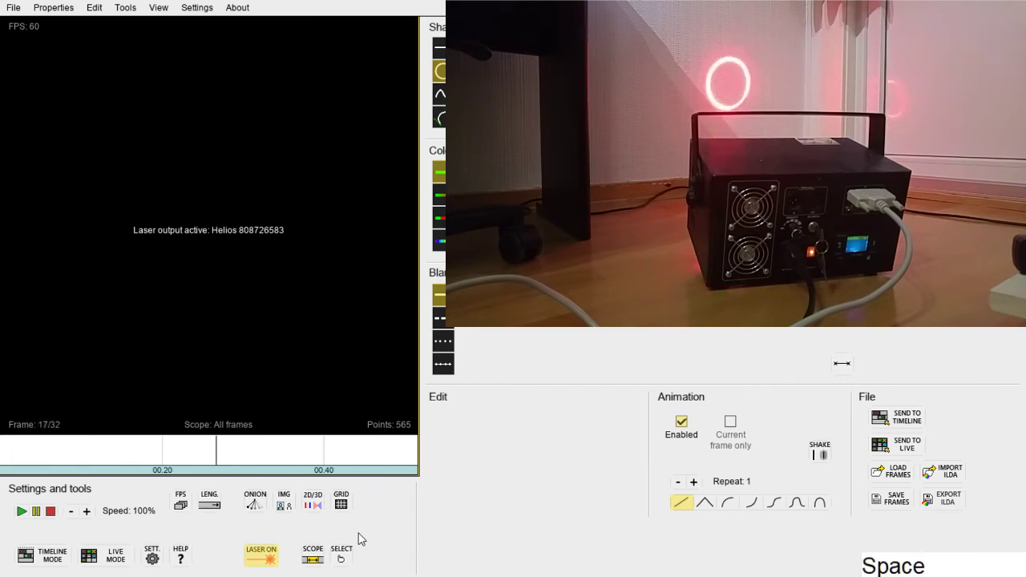
pyautogui.click(263, 559)
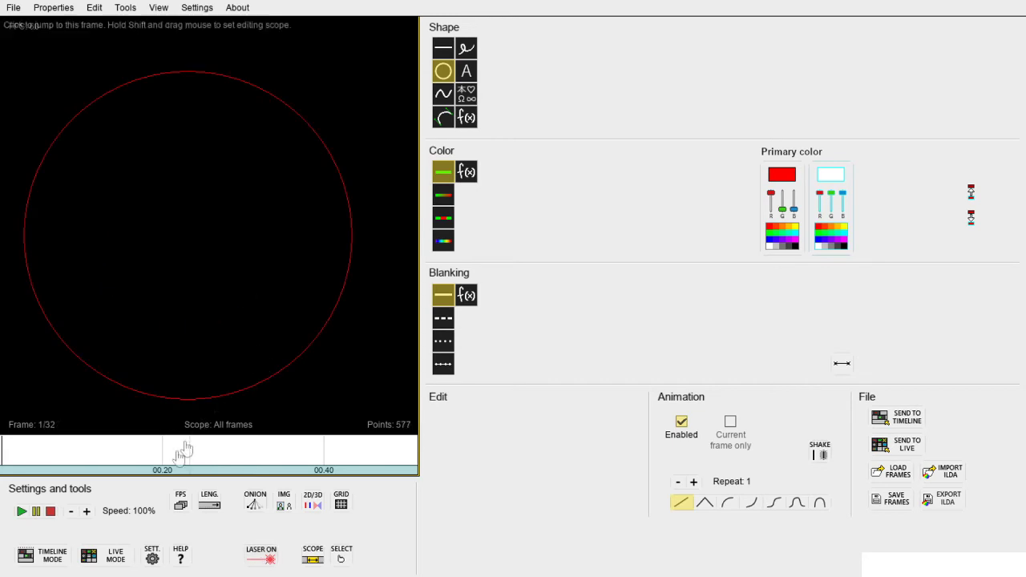
# Step: In the timeline, add Layer 5 and send the circle animation to a point on Layer 1
pyautogui.click(44, 564)
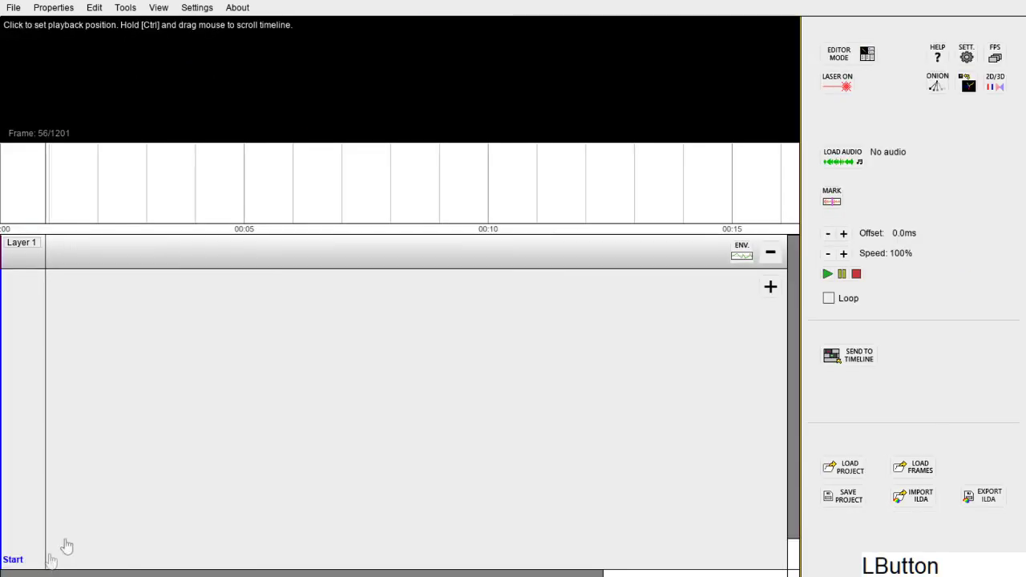
pyautogui.click(213, 264)
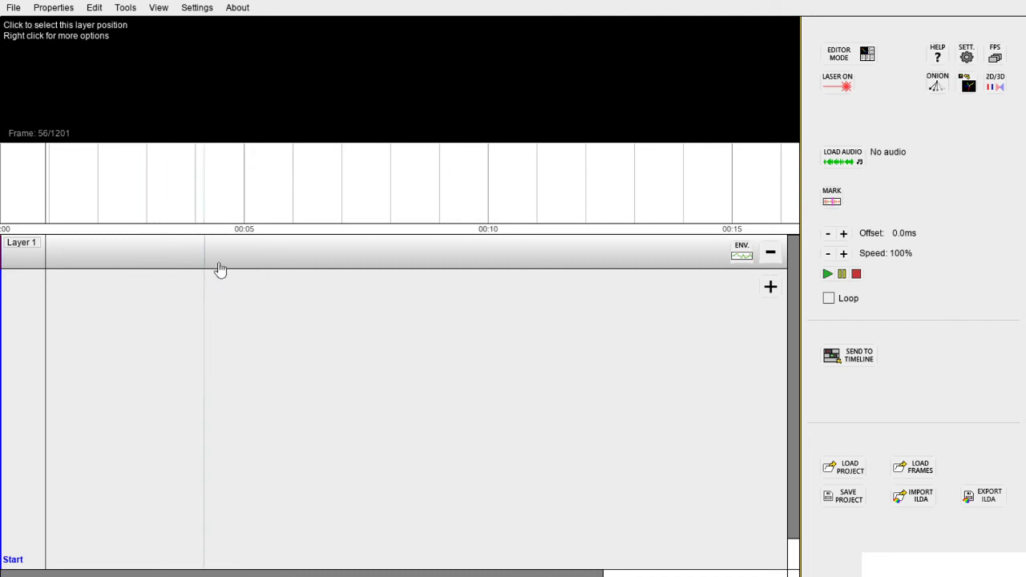
pyautogui.click(771, 288)
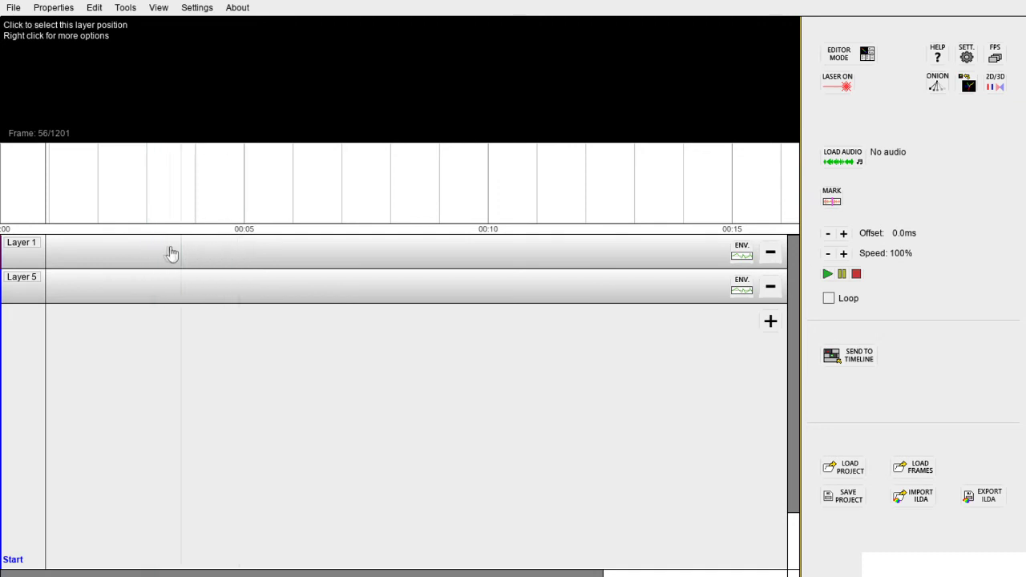
pyautogui.click(146, 253)
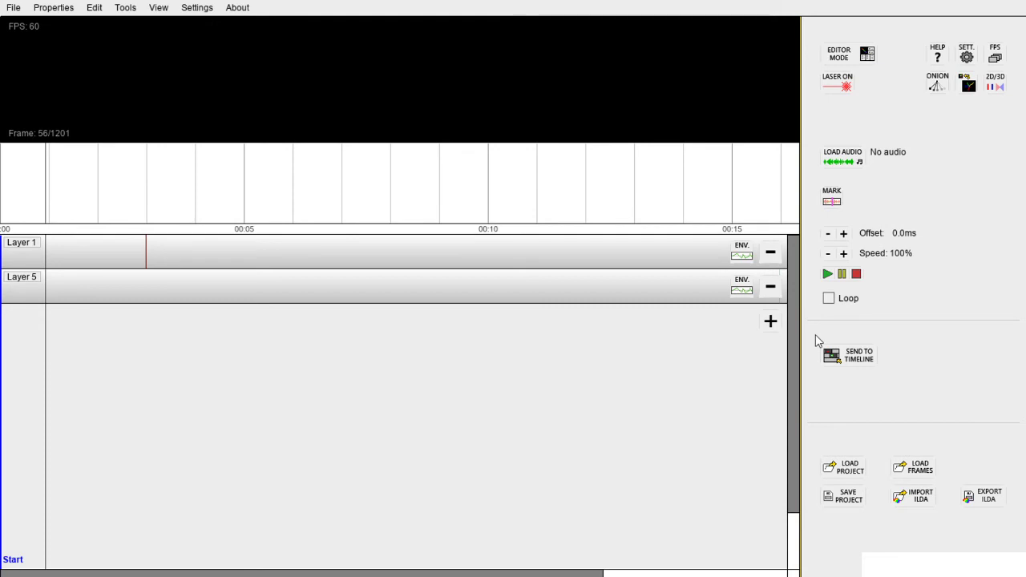
pyautogui.click(816, 334)
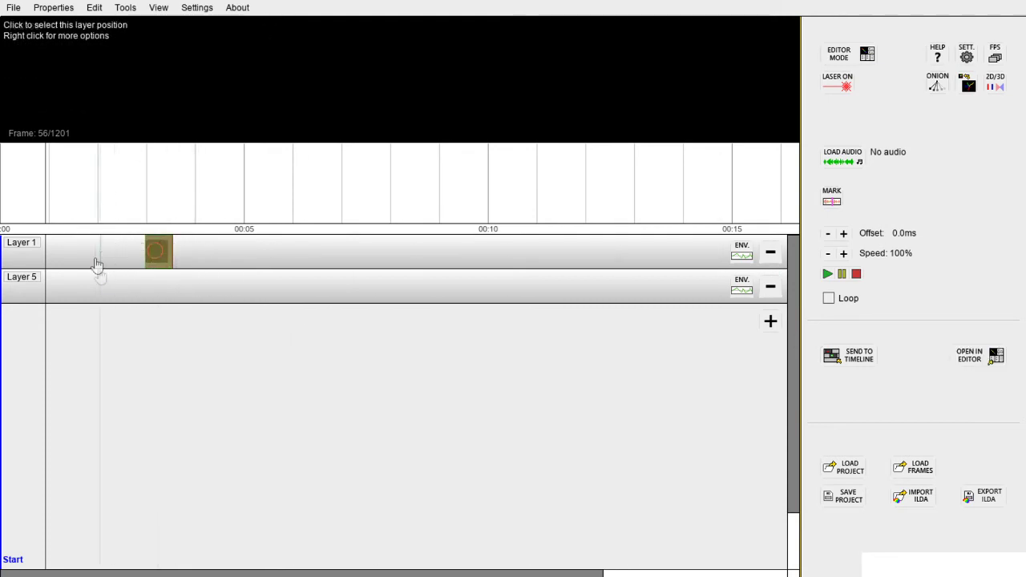
# Step: Scrub and play the timeline to preview the circle clip, ending at frame 238
pyautogui.moveTo(112, 385); pyautogui.dragTo(154, 390)
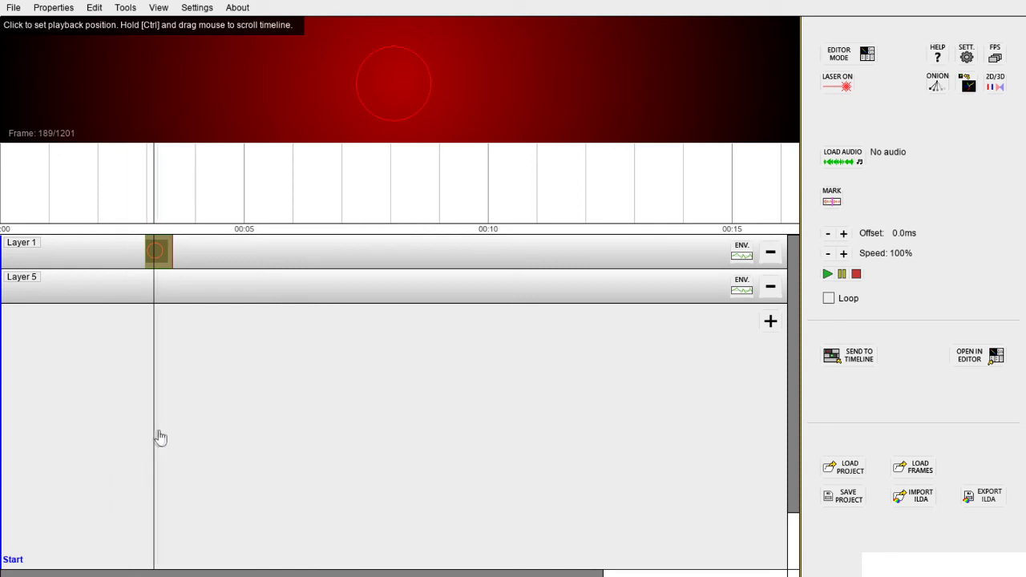
pyautogui.moveTo(159, 435); pyautogui.dragTo(135, 437)
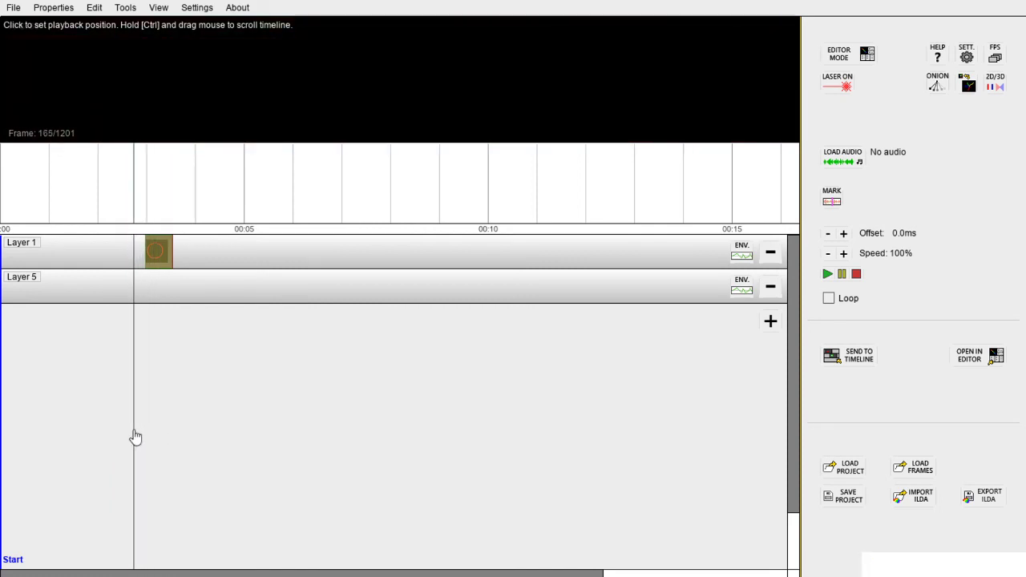
pyautogui.press('space')
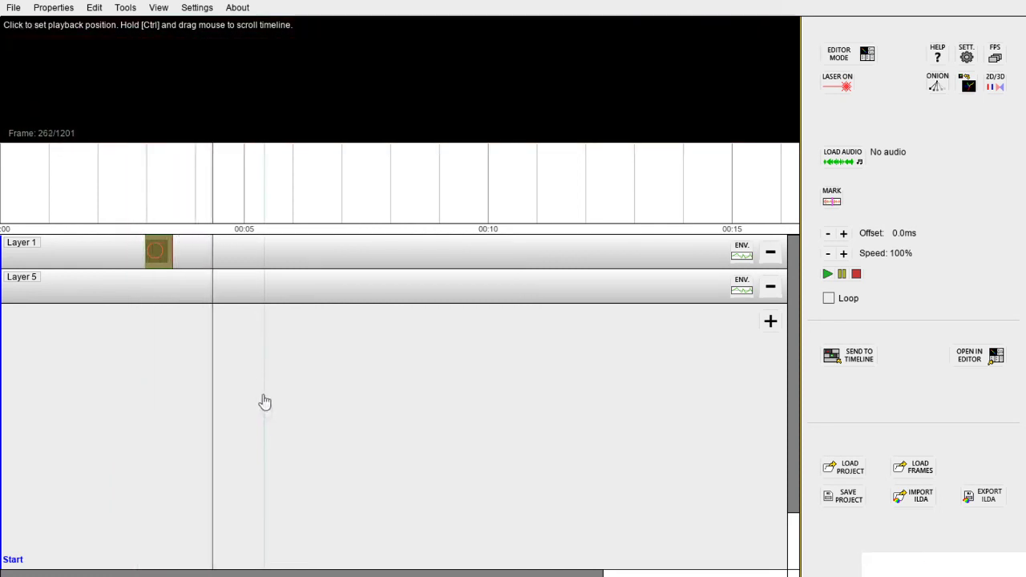
pyautogui.press('space')
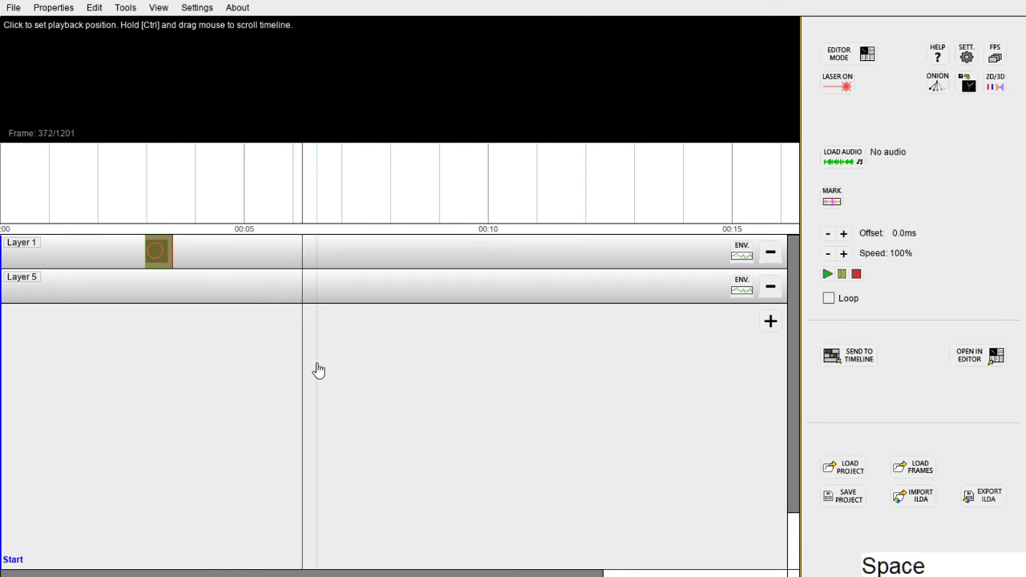
pyautogui.moveTo(288, 381); pyautogui.dragTo(193, 393)
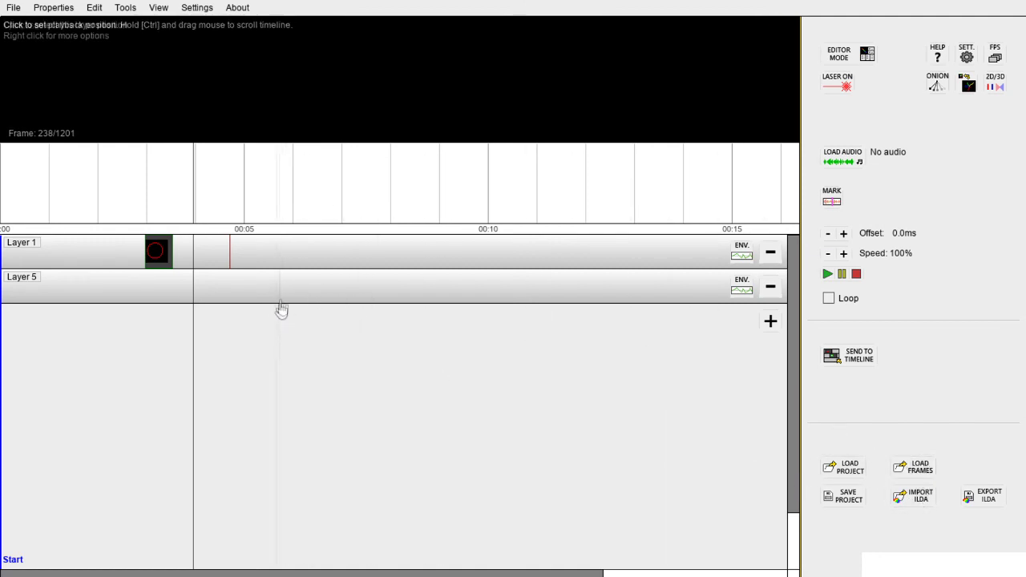
# Step: Move the Layer 1 insertion marker further along and glance at the File menu
pyautogui.click(279, 256)
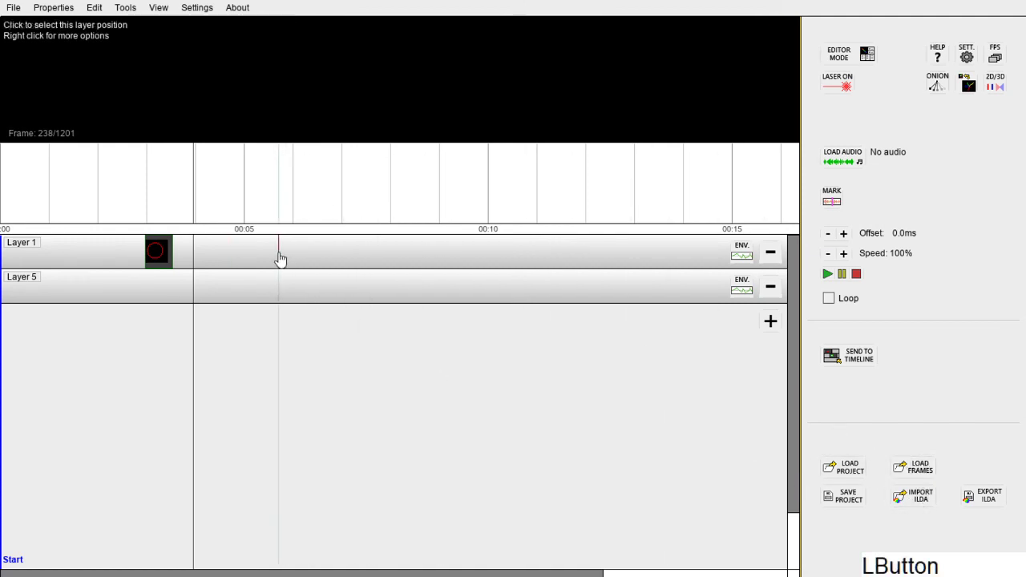
pyautogui.click(12, 10)
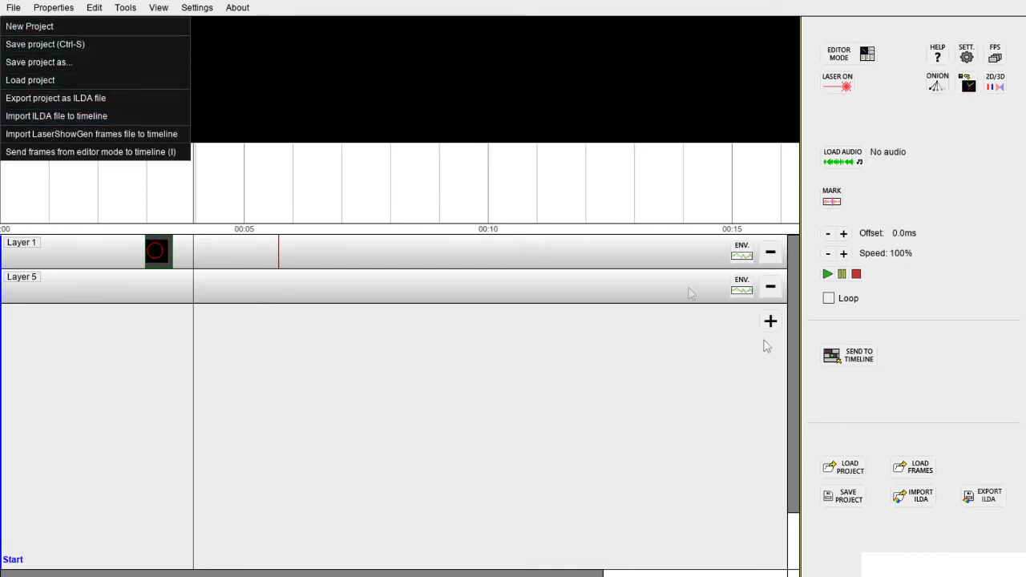
pyautogui.click(856, 447)
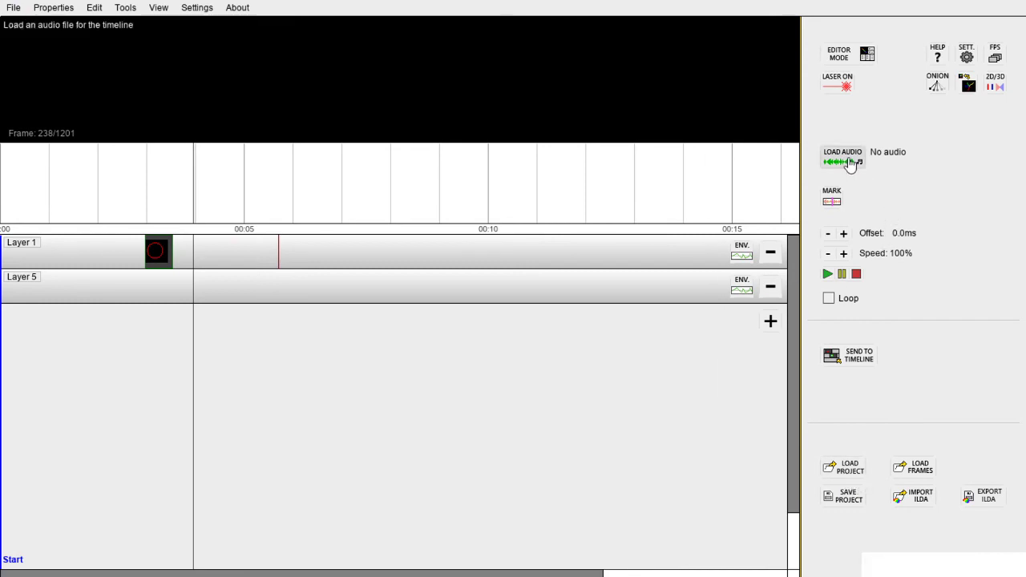
# Step: Load Stairway to Heaven as timeline audio and move the circle clip later on Layer 1
pyautogui.click(852, 163)
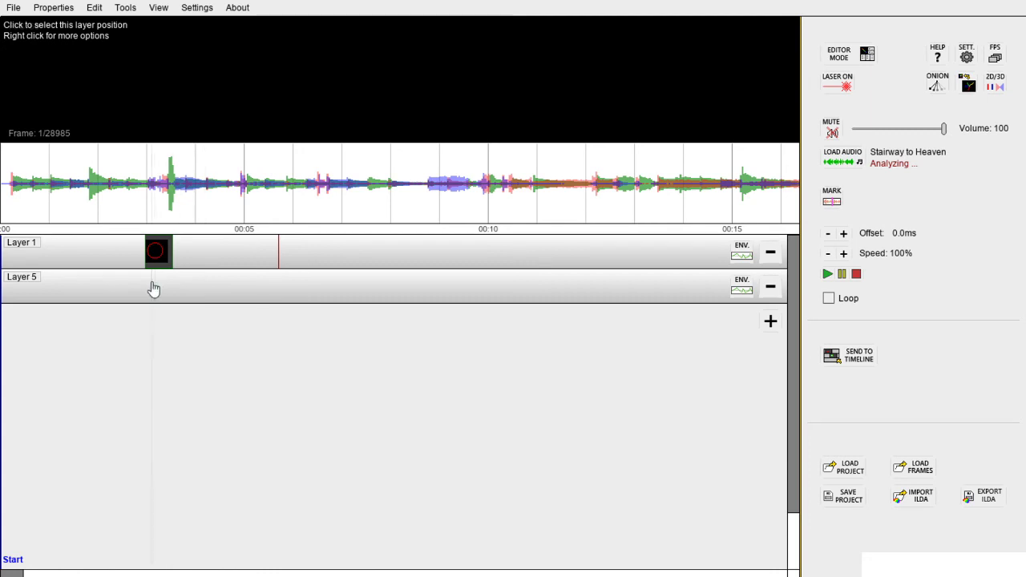
pyautogui.scroll(4, 169, 210)
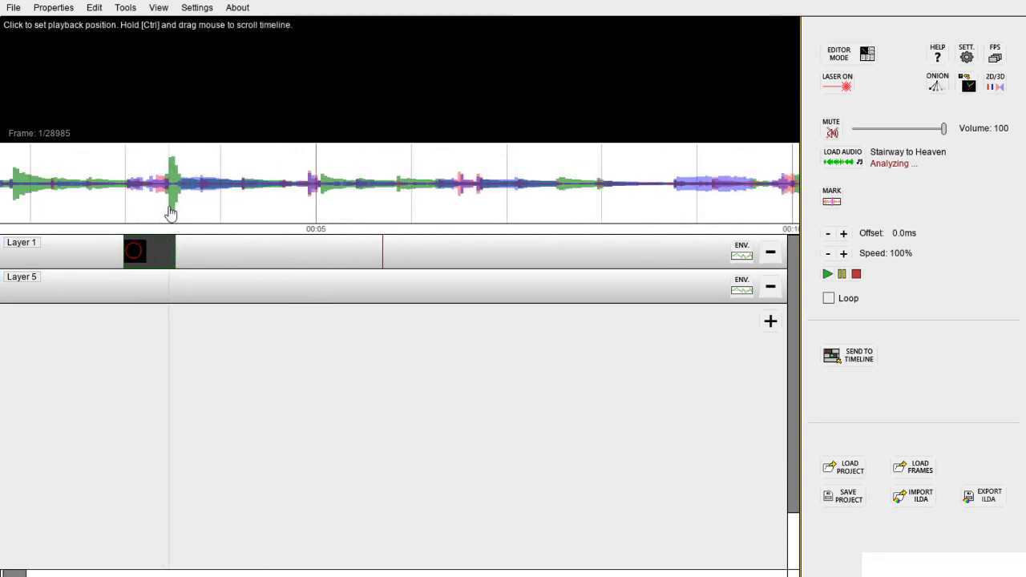
pyautogui.click(120, 259)
pyautogui.moveTo(120, 259); pyautogui.dragTo(208, 259)
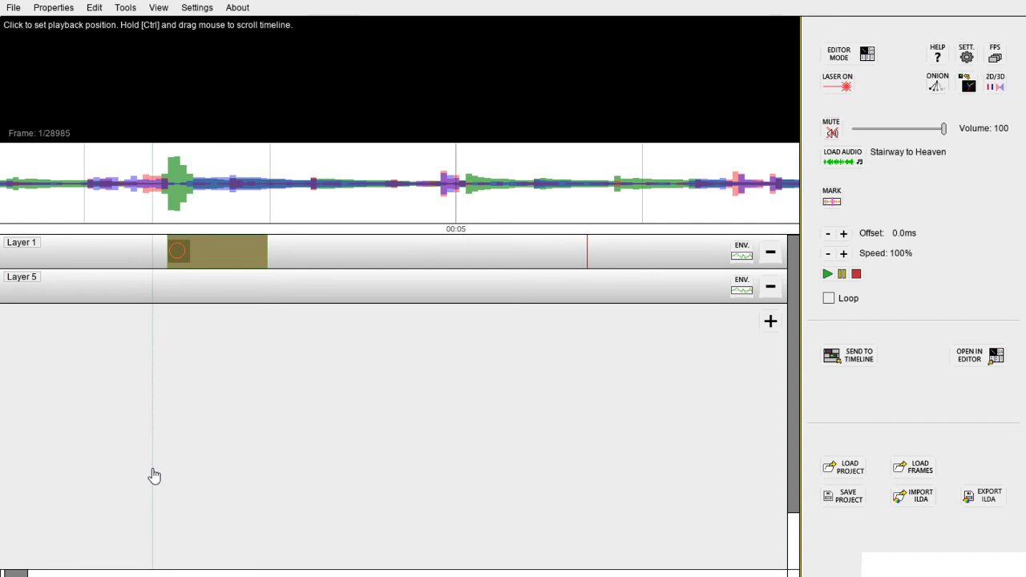
pyautogui.press('Tab')
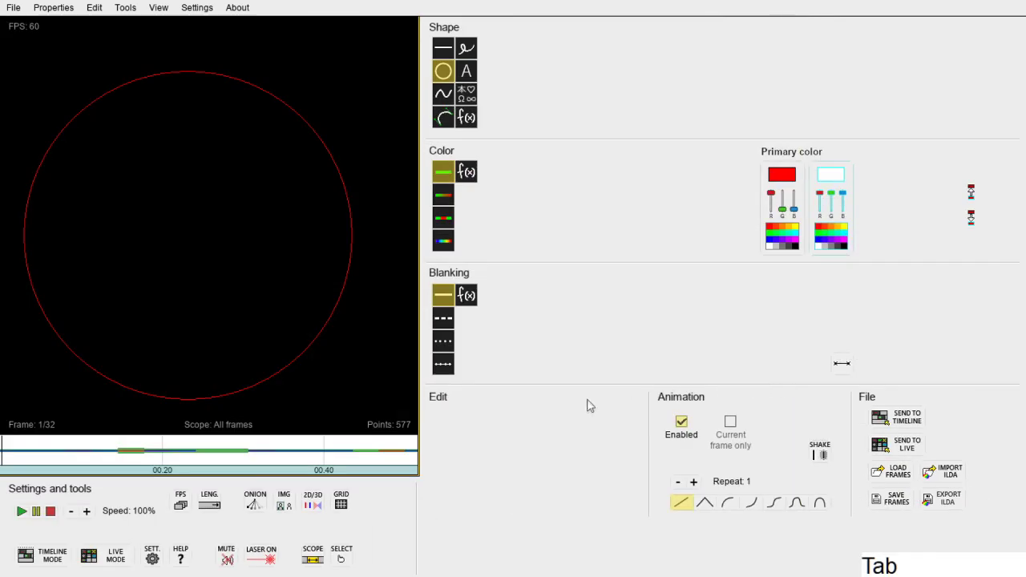
# Step: Add the circle animation to the live grid and trigger it in cell 1
pyautogui.click(110, 556)
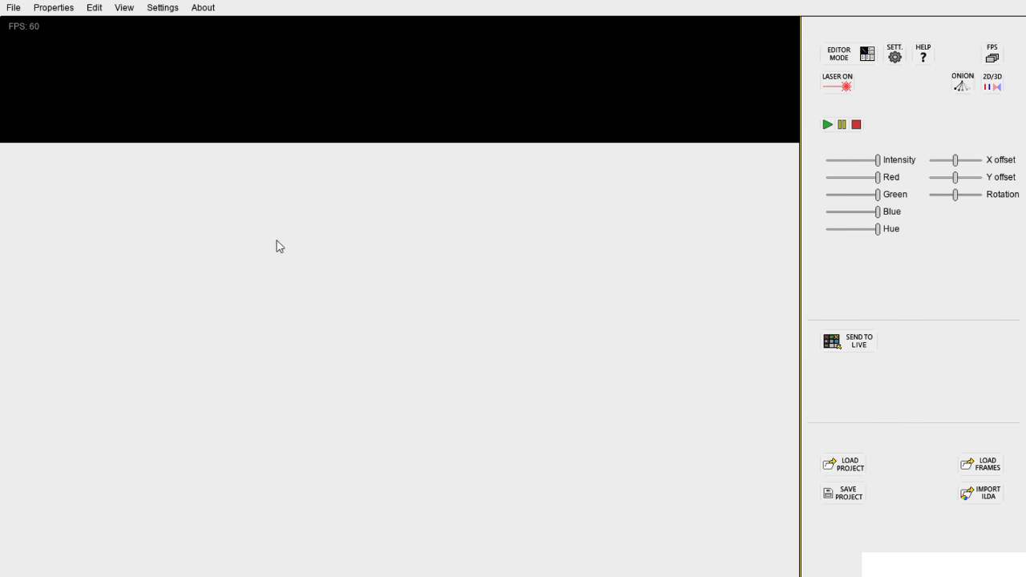
pyautogui.press('l')
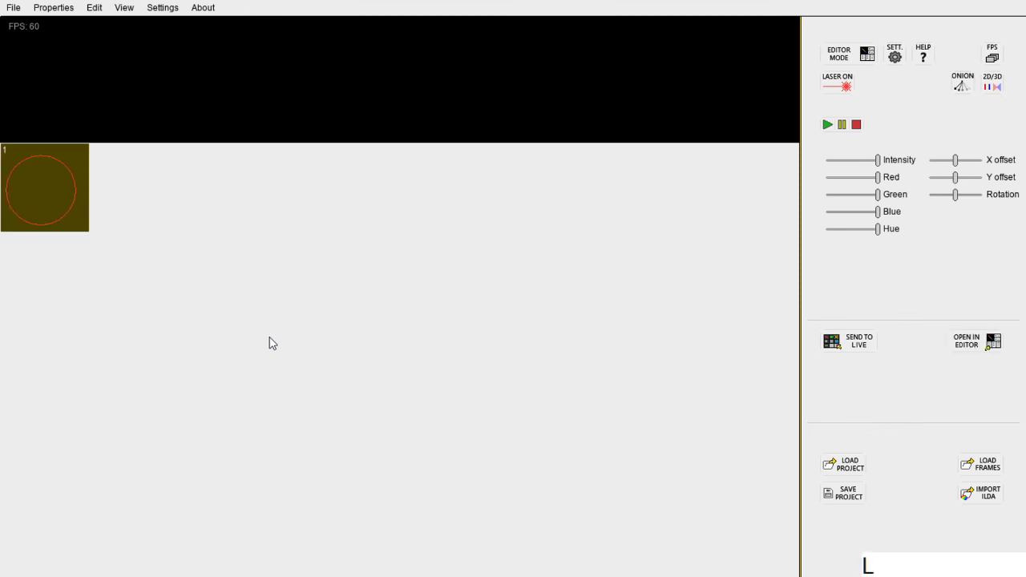
pyautogui.click(47, 188)
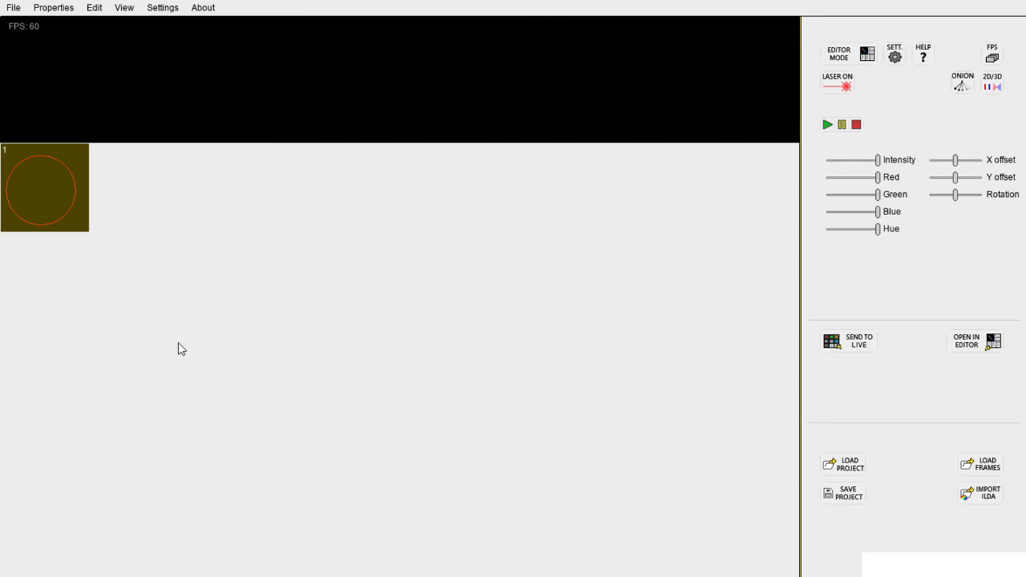
# Step: Add two more circle cells, trigger cells 2 and 3, then return to the editor
pyautogui.press('l')
pyautogui.press('l')
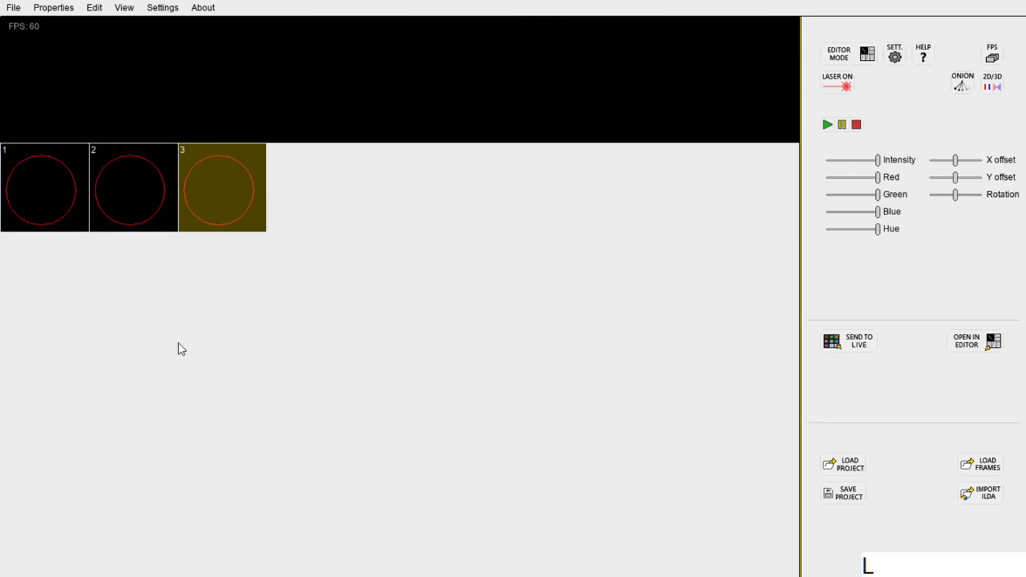
pyautogui.press('2')
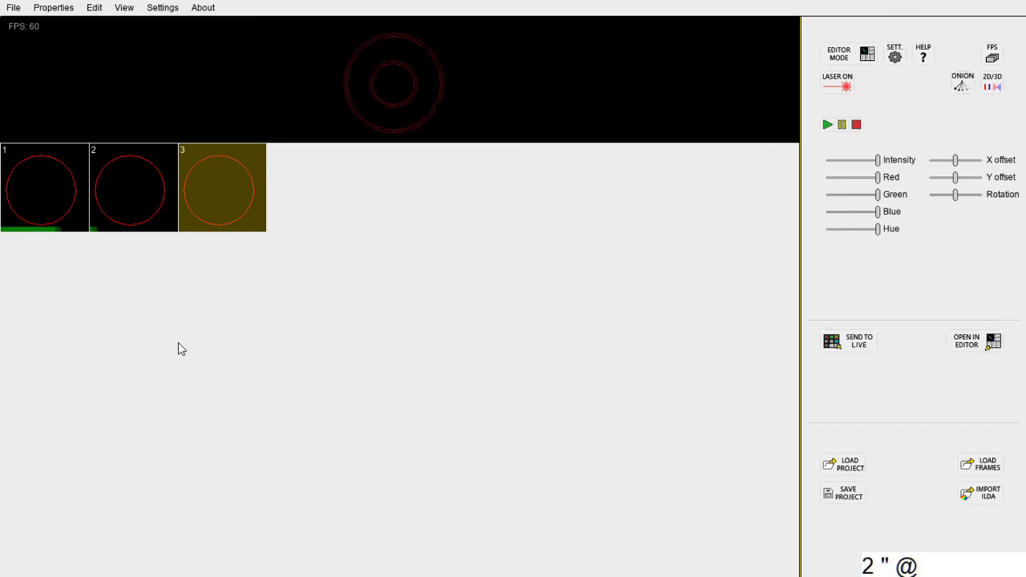
pyautogui.press('3')
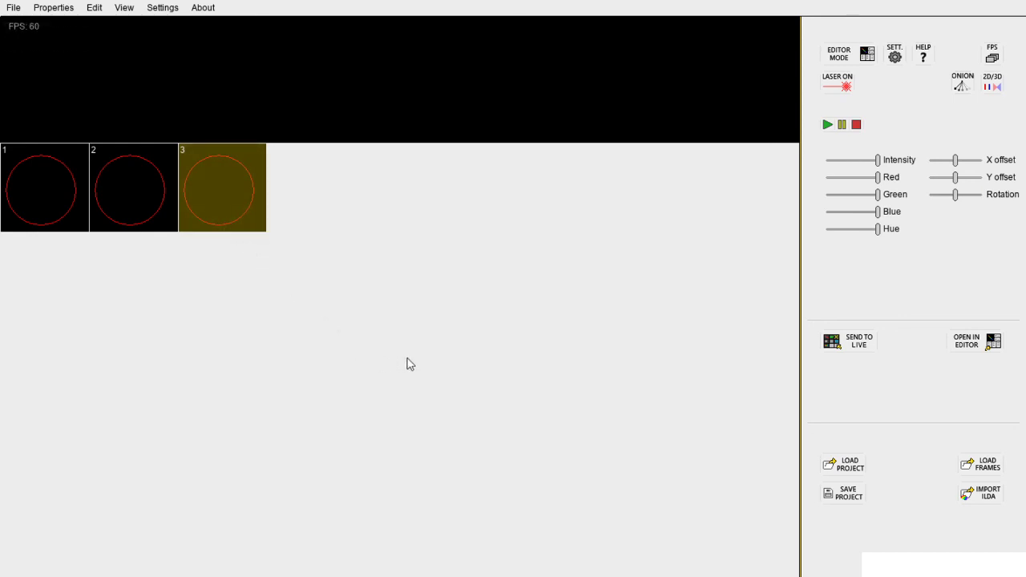
pyautogui.click(954, 400)
pyautogui.press('Tab')
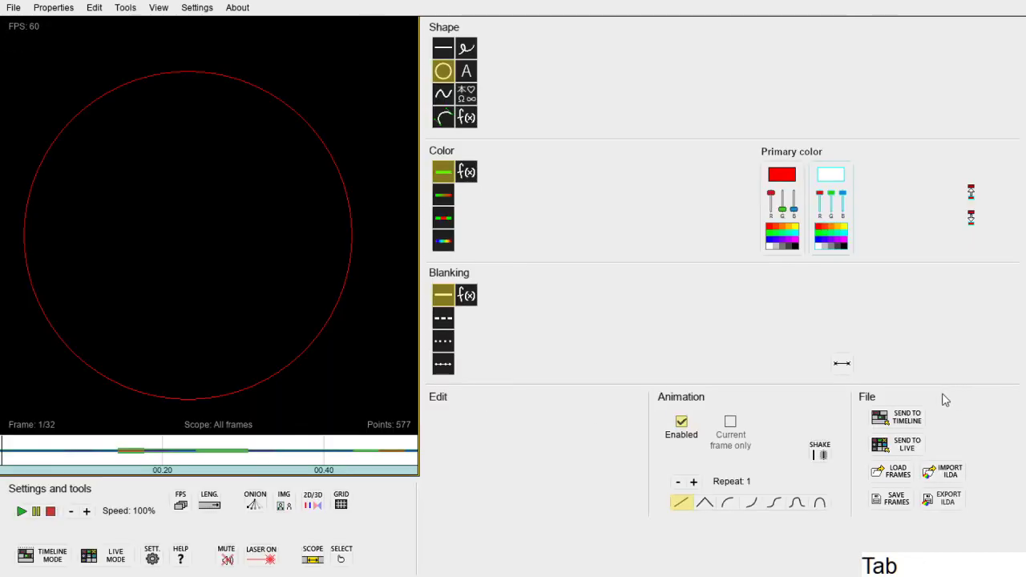